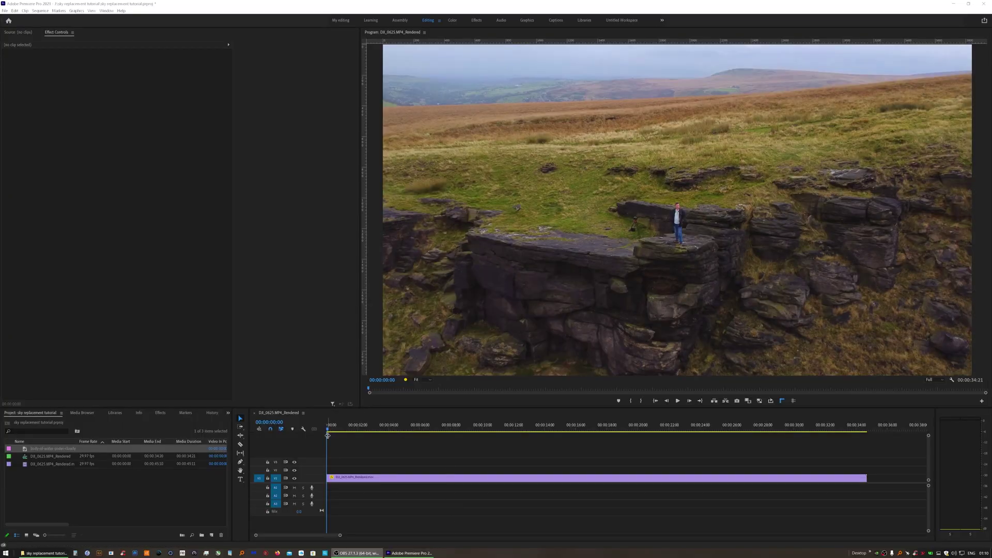
# - Place the cloudy sky image on the video track above the DJI_0625 drone clip and extend it to the clip's full length
pyautogui.click(678, 401)
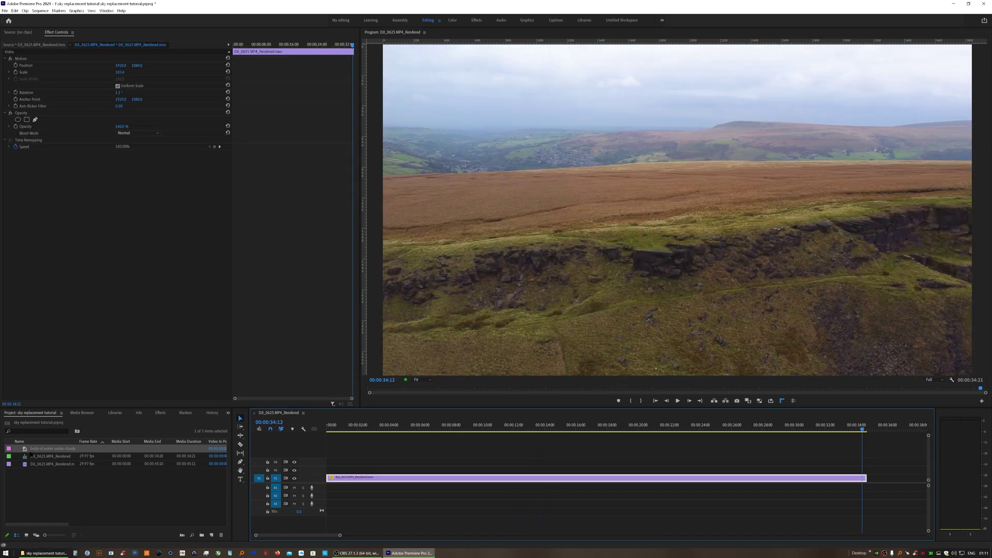
pyautogui.moveTo(29, 449); pyautogui.dragTo(325, 471)
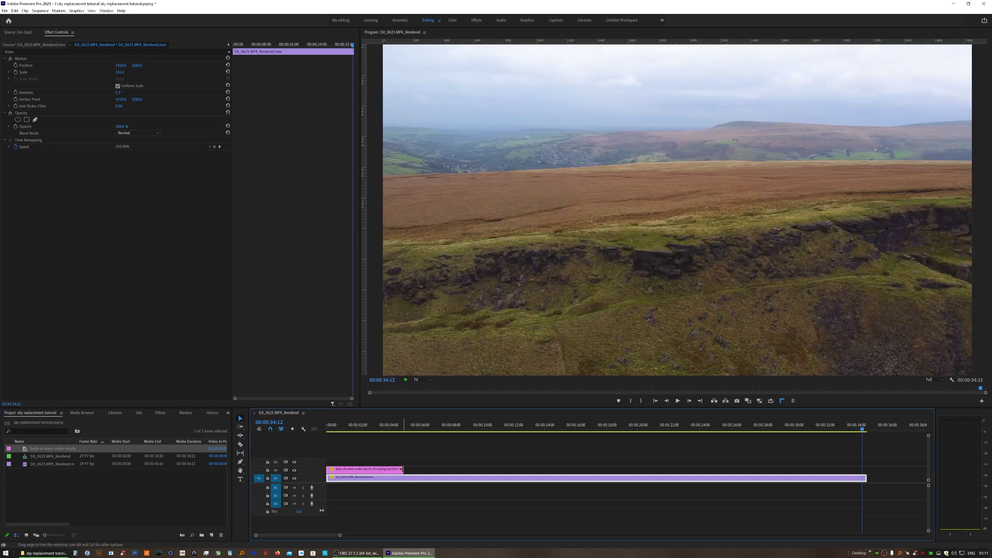
pyautogui.moveTo(403, 469); pyautogui.dragTo(866, 469)
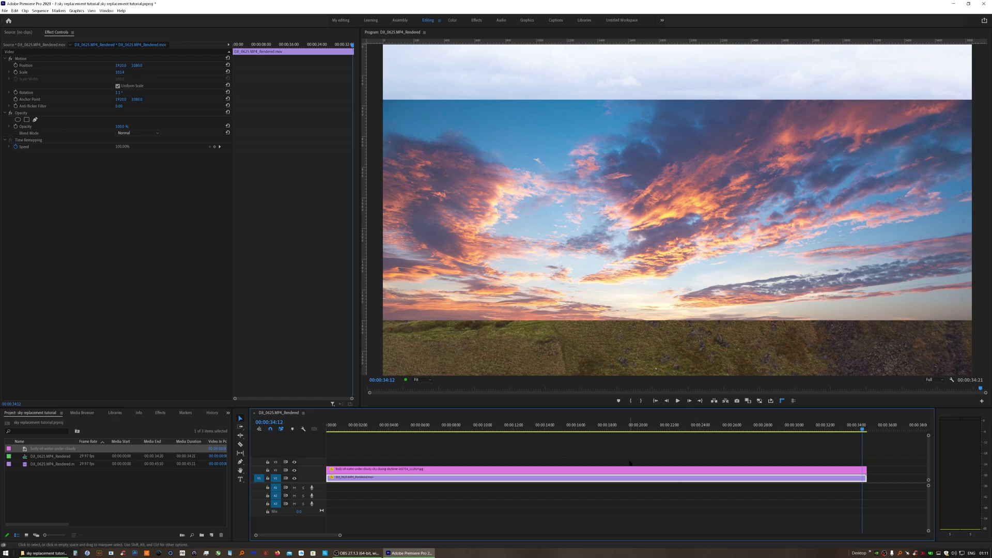
# - Move the sky image up so its lower edge meets the horizon and enlarge its scale to about 72
pyautogui.click(629, 470)
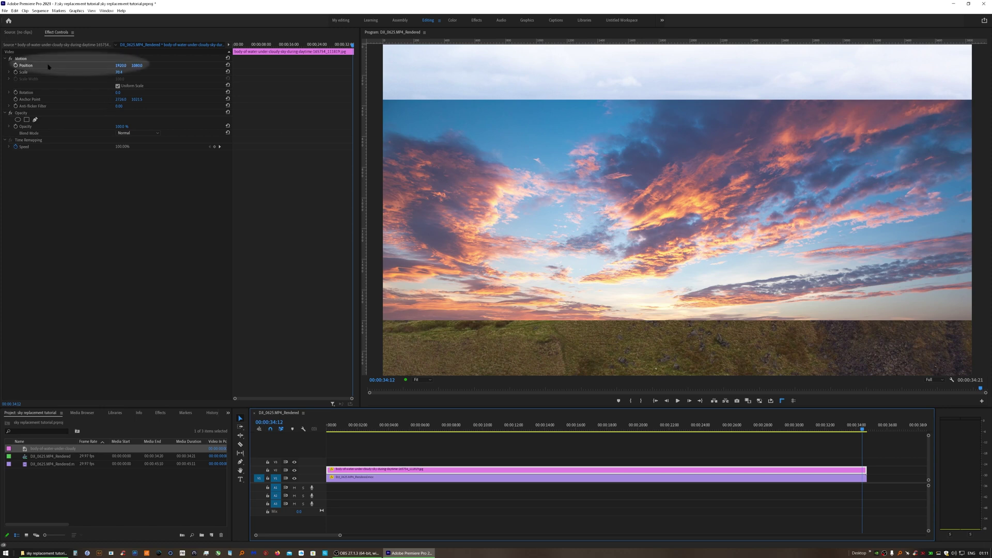
pyautogui.click(25, 66)
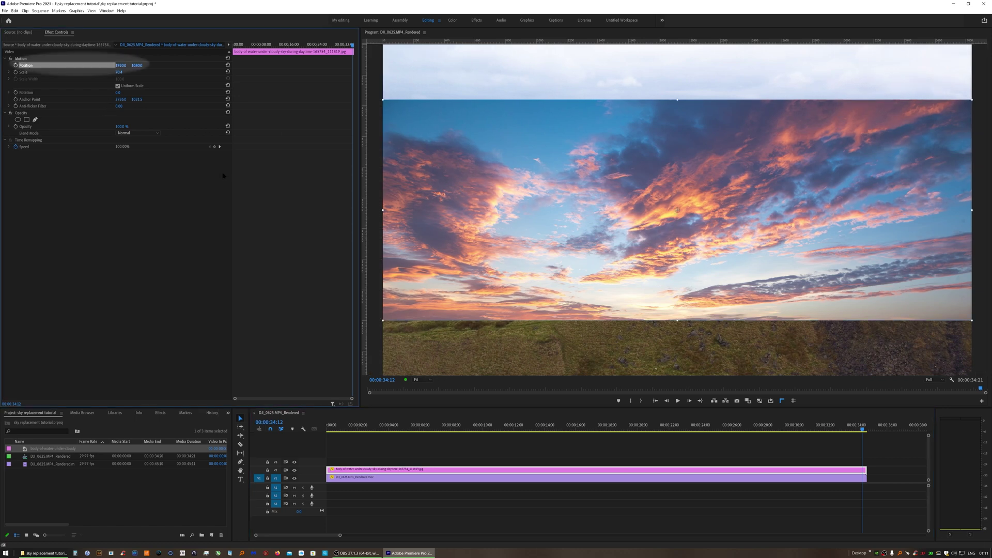
pyautogui.moveTo(613, 271); pyautogui.dragTo(623, 71)
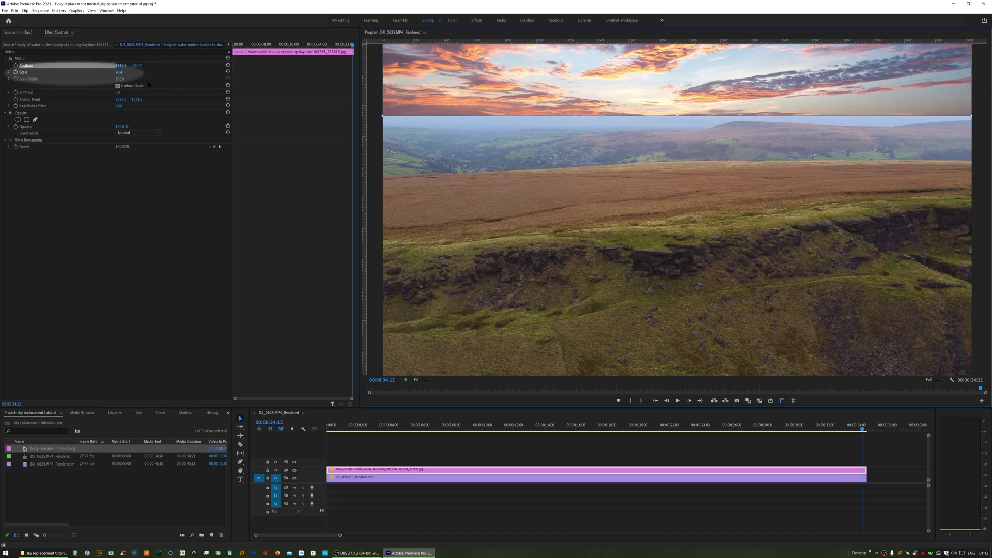
pyautogui.moveTo(127, 76); pyautogui.dragTo(134, 76)
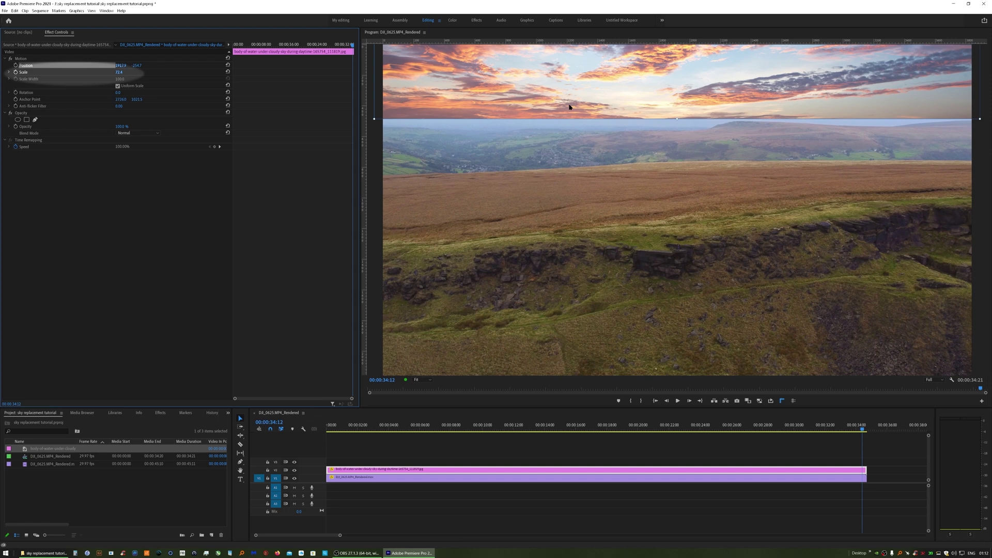
pyautogui.moveTo(570, 107)
pyautogui.mouseDown()
pyautogui.moveTo(576, 95)
pyautogui.moveTo(586, 105)
pyautogui.mouseUp()
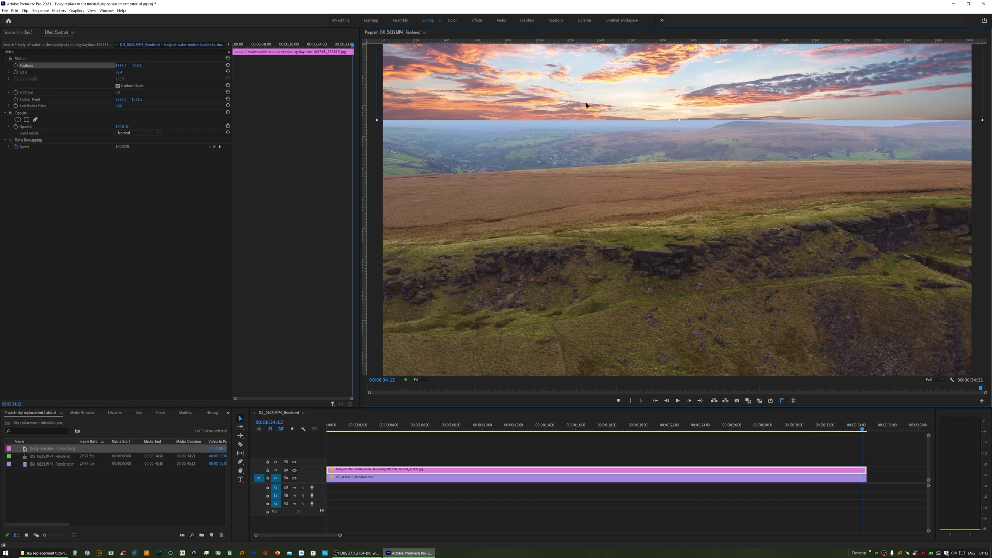
pyautogui.moveTo(586, 106); pyautogui.dragTo(584, 105)
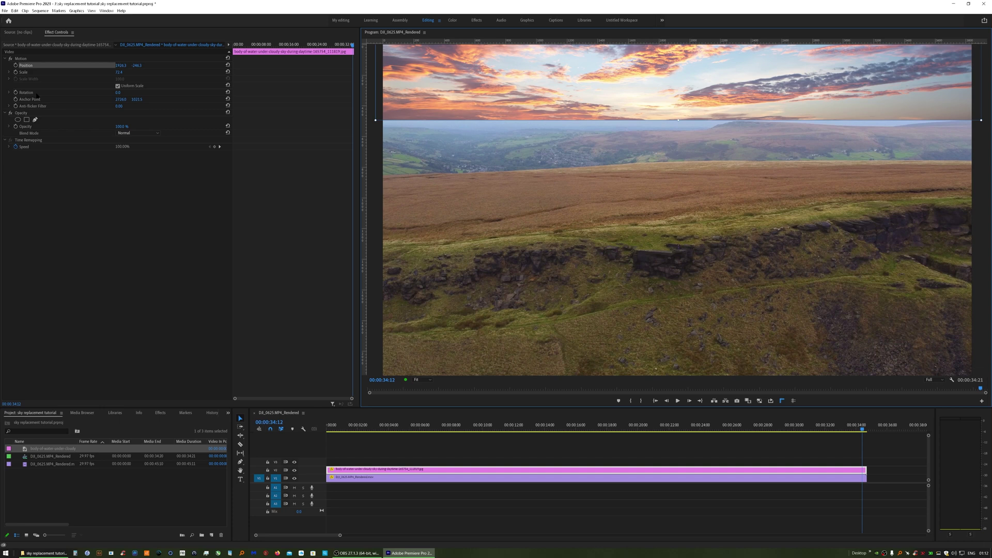
# - Add a four-point opacity mask to the sky image and stretch its corners beyond the frame's sides, with its lower edge just above the horizon
pyautogui.click(35, 120)
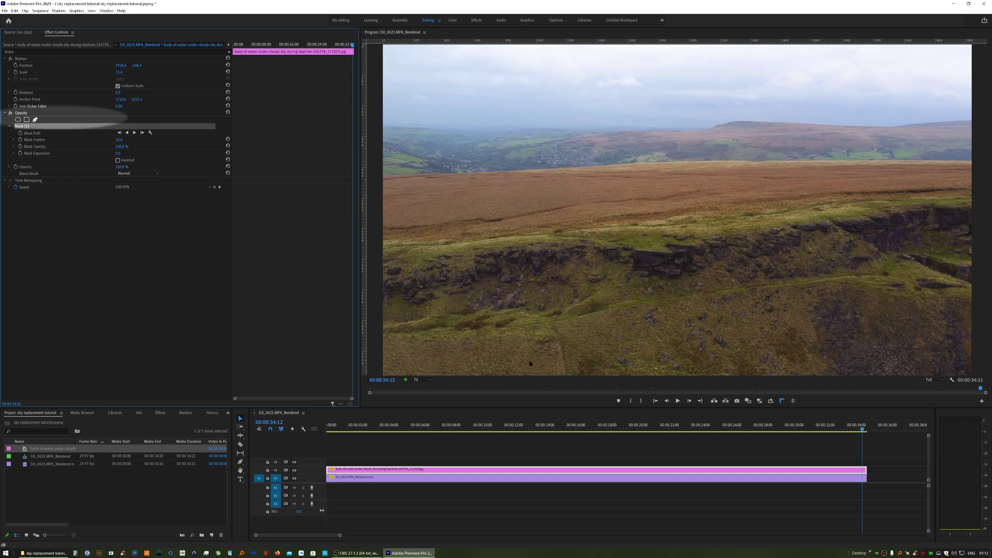
pyautogui.click(426, 383)
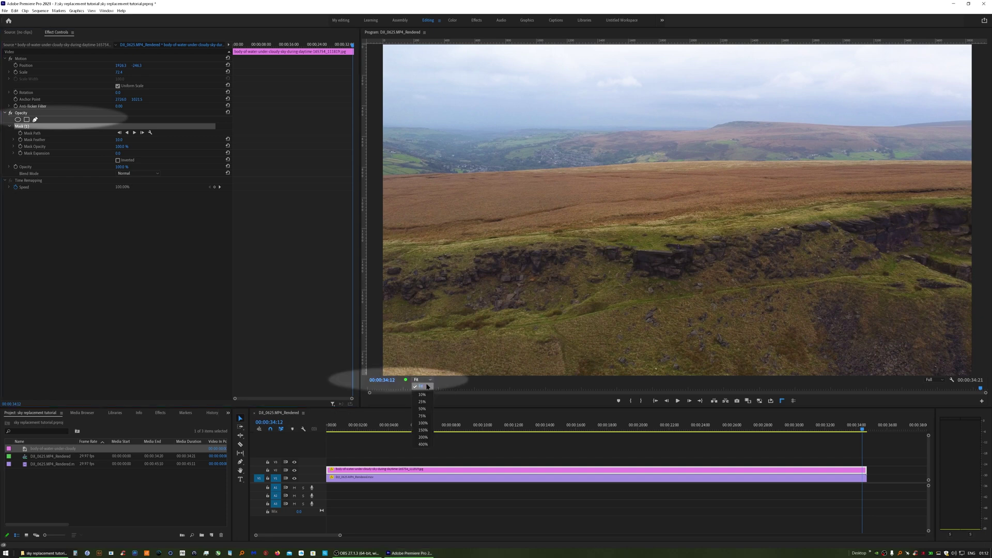
pyautogui.click(425, 405)
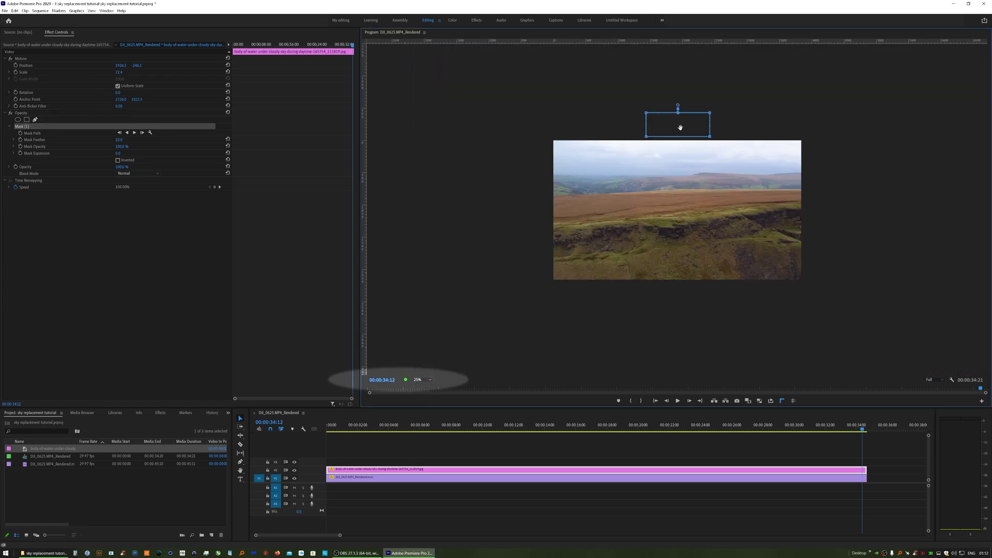
pyautogui.moveTo(680, 127); pyautogui.dragTo(499, 106)
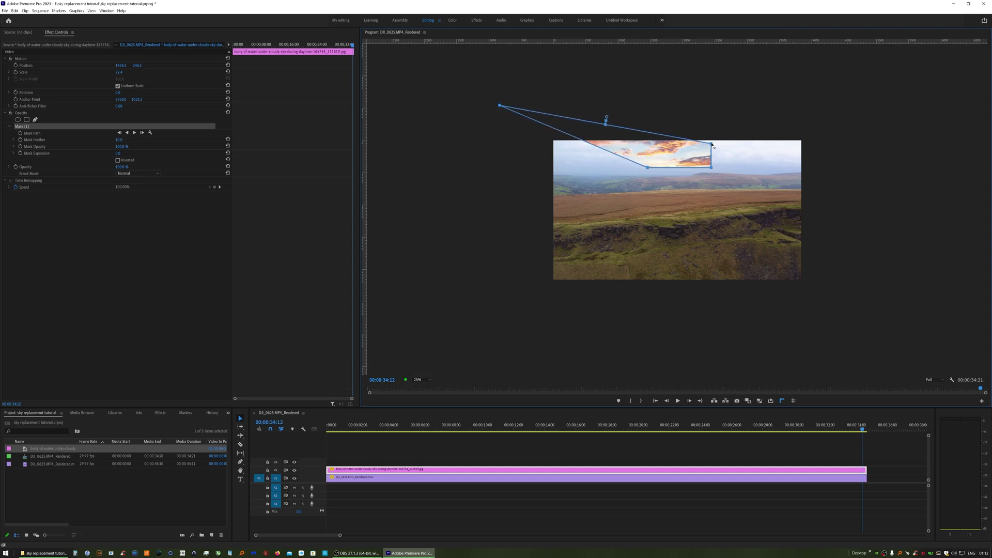
pyautogui.moveTo(712, 143); pyautogui.dragTo(865, 109)
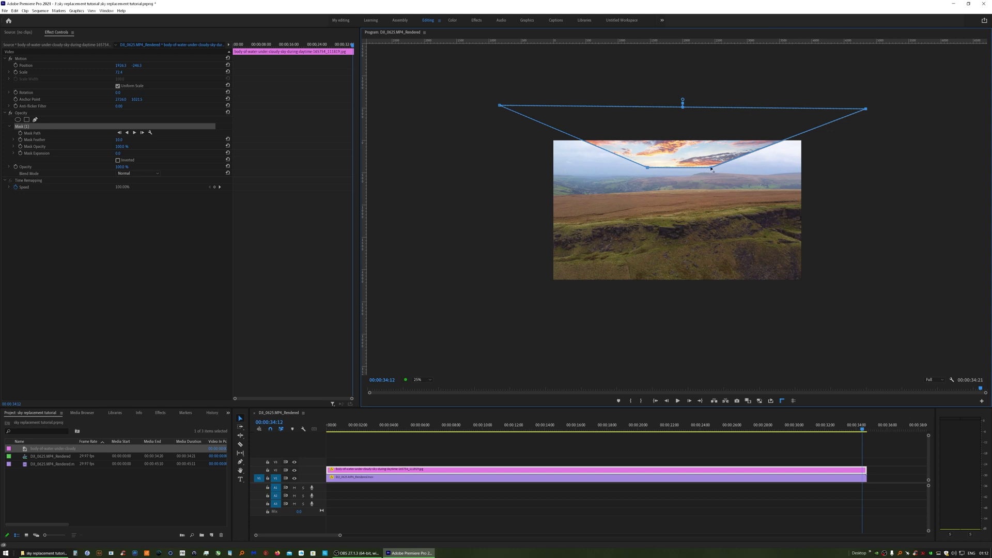
pyautogui.moveTo(711, 168); pyautogui.dragTo(878, 167)
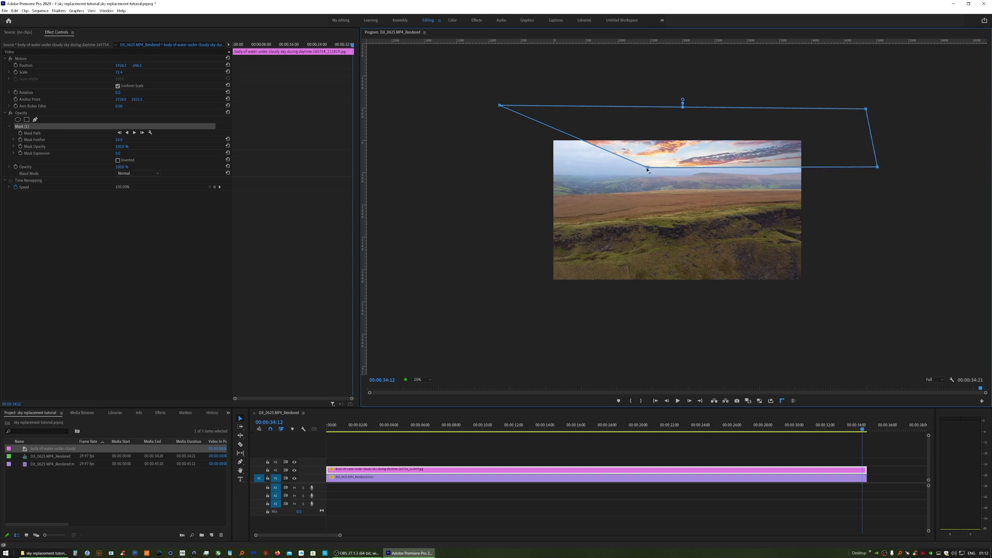
pyautogui.moveTo(649, 169); pyautogui.dragTo(499, 169)
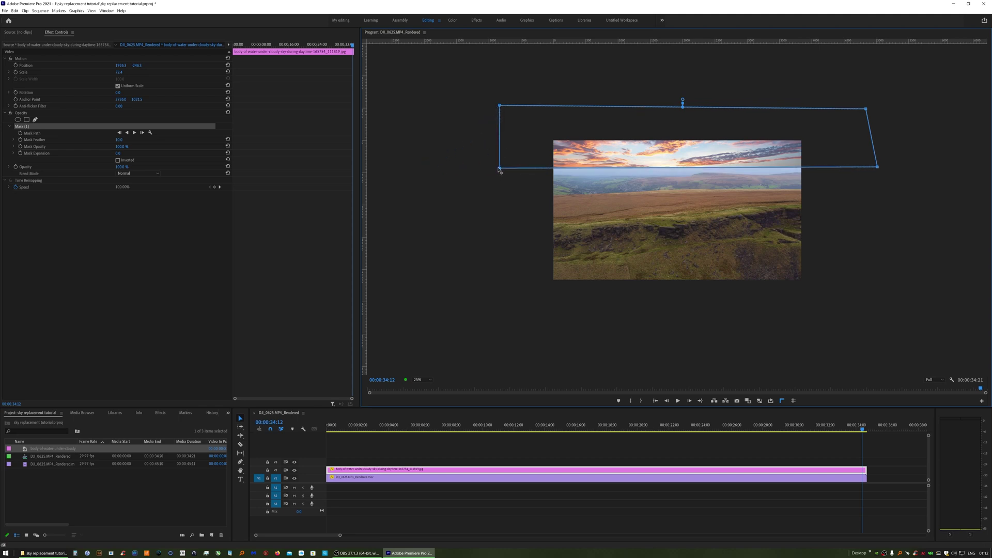
# - Soften the sky mask with a feather of about 242 and contract it with a negative mask expansion
pyautogui.click(428, 381)
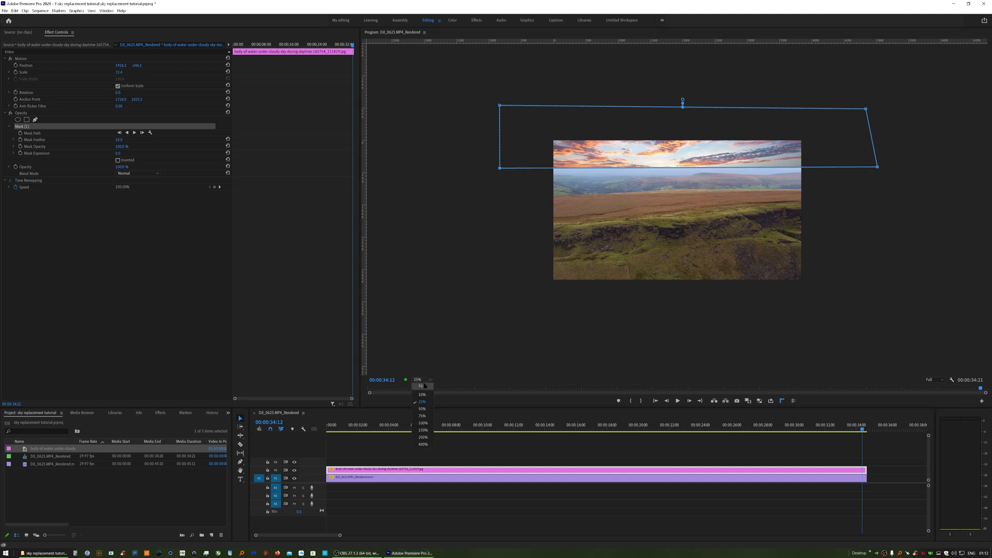
pyautogui.click(425, 385)
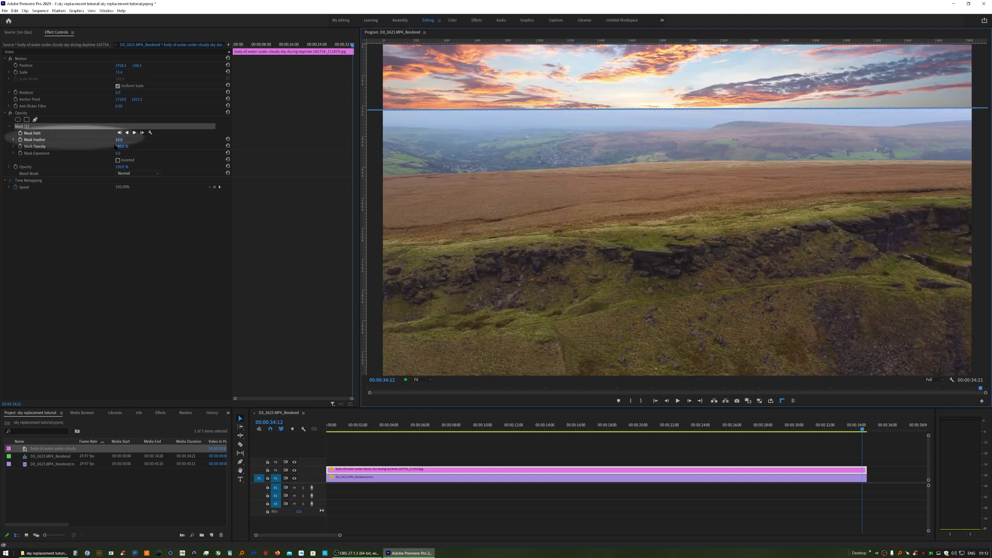
pyautogui.moveTo(118, 141); pyautogui.dragTo(152, 140)
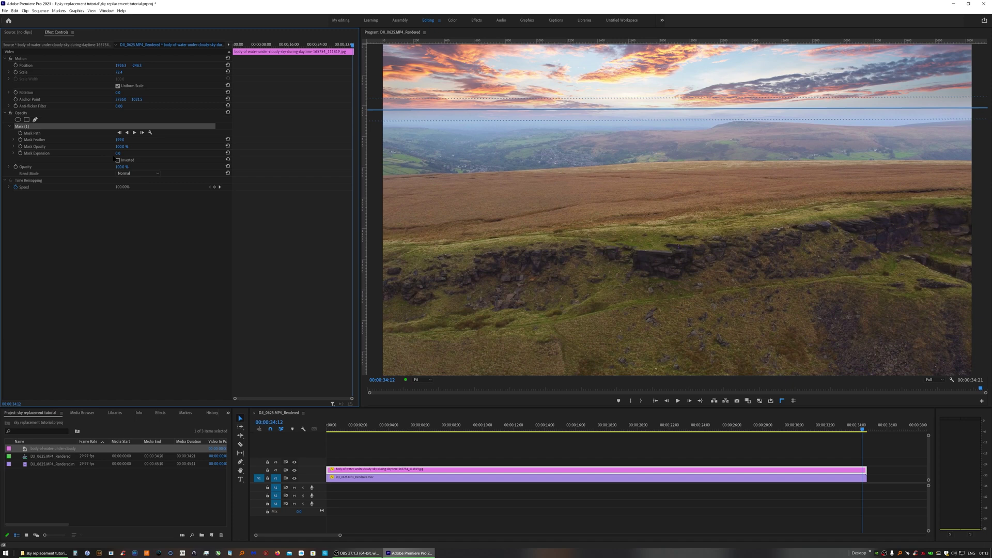
pyautogui.moveTo(118, 153); pyautogui.dragTo(224, 139)
pyautogui.moveTo(142, 139); pyautogui.dragTo(125, 139)
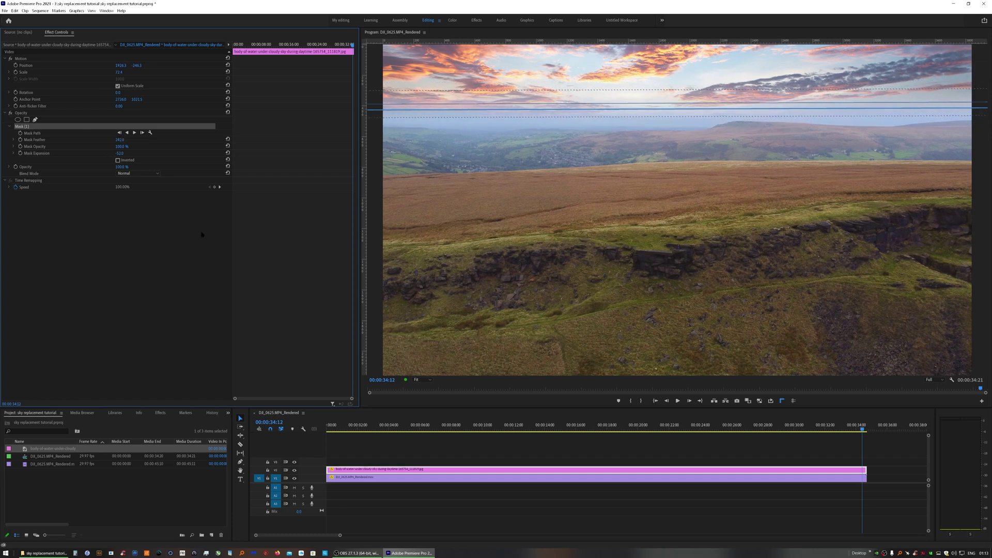
# - Start keyframing the sky image's Position, Scale and Mask Path at 00:00:34:12
pyautogui.click(457, 478)
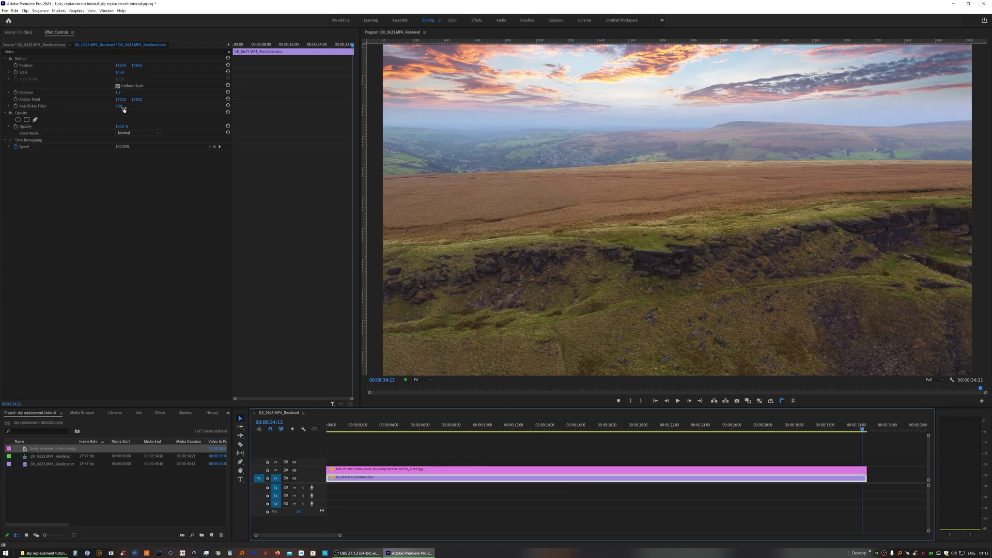
pyautogui.click(627, 470)
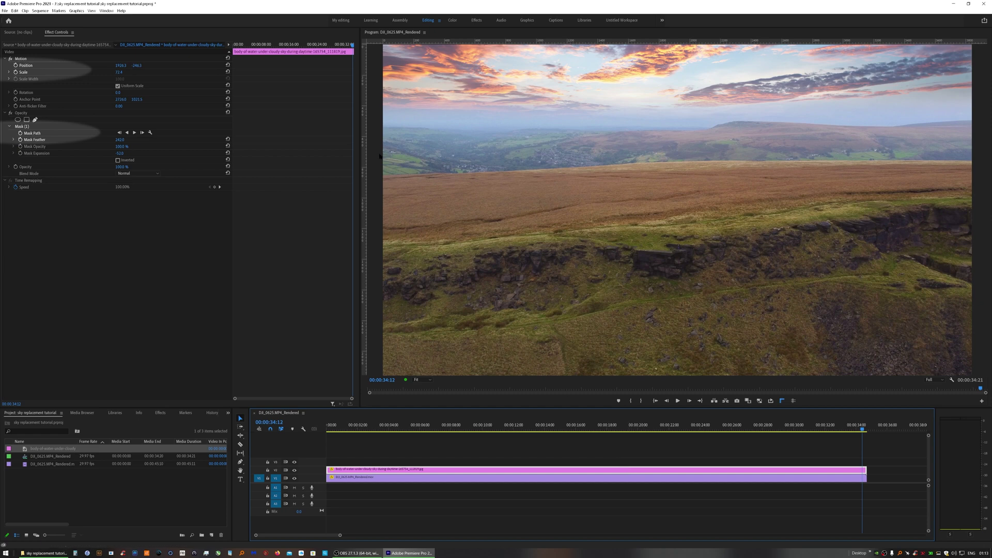
pyautogui.click(16, 66)
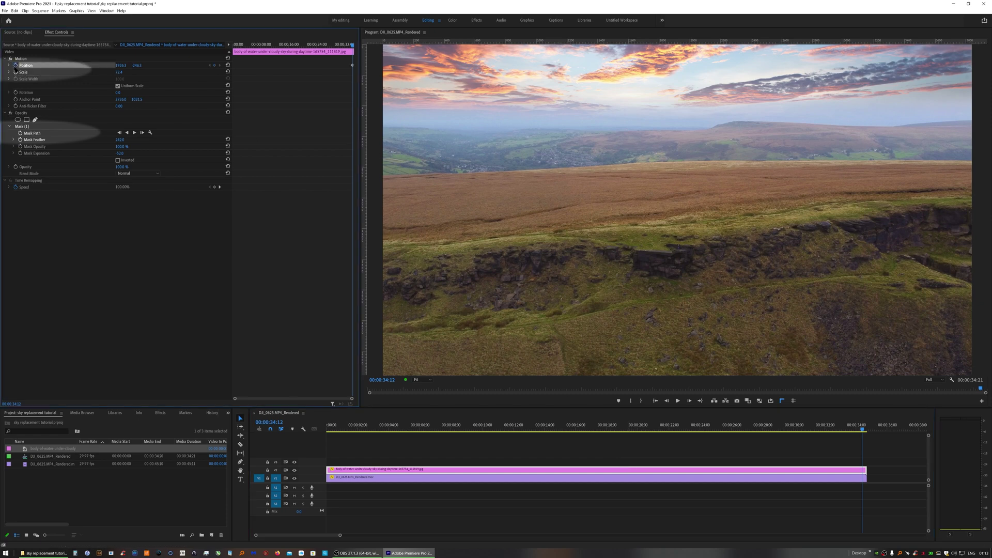
pyautogui.click(16, 72)
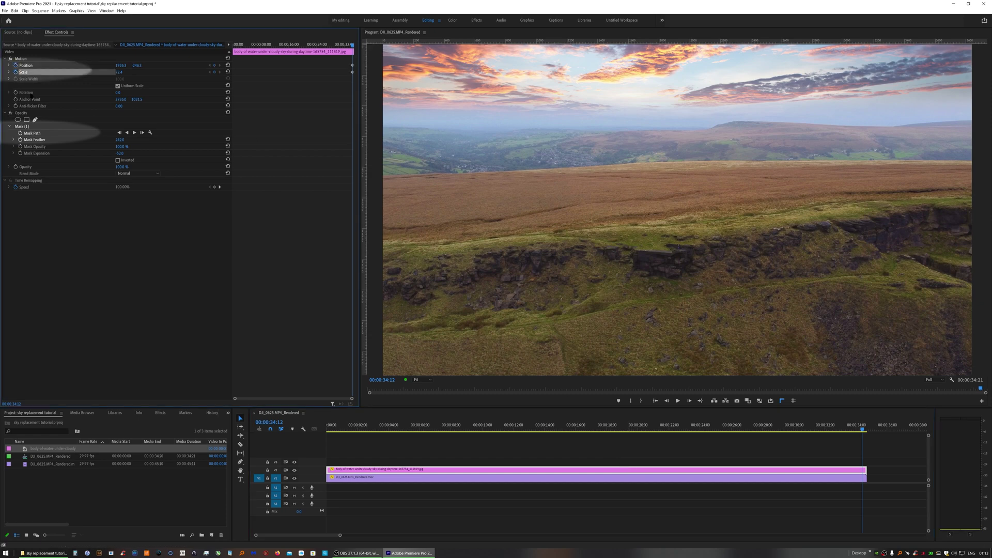
pyautogui.click(20, 133)
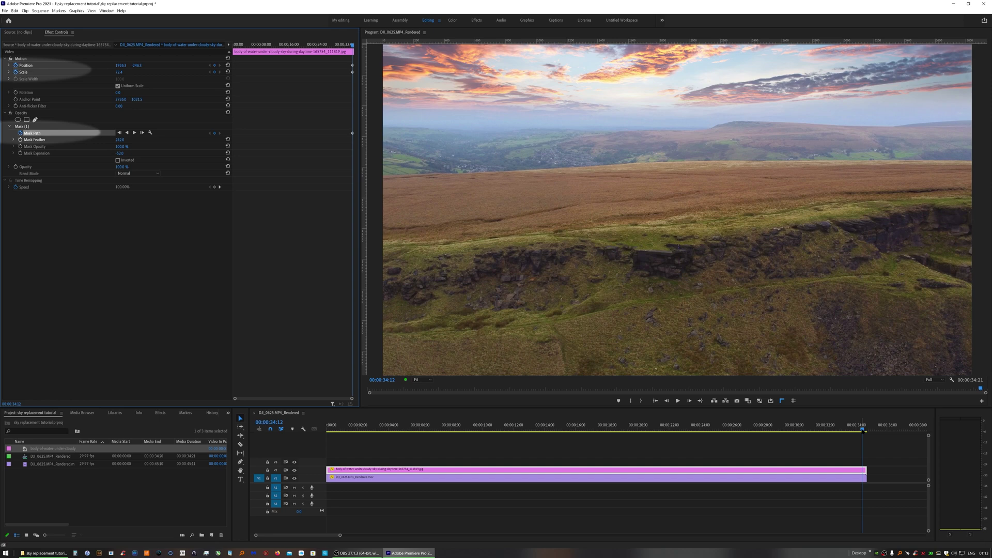
# - Add a Position keyframe at 00:00:22:16 by lowering the sky image to the horizon
pyautogui.click(865, 431)
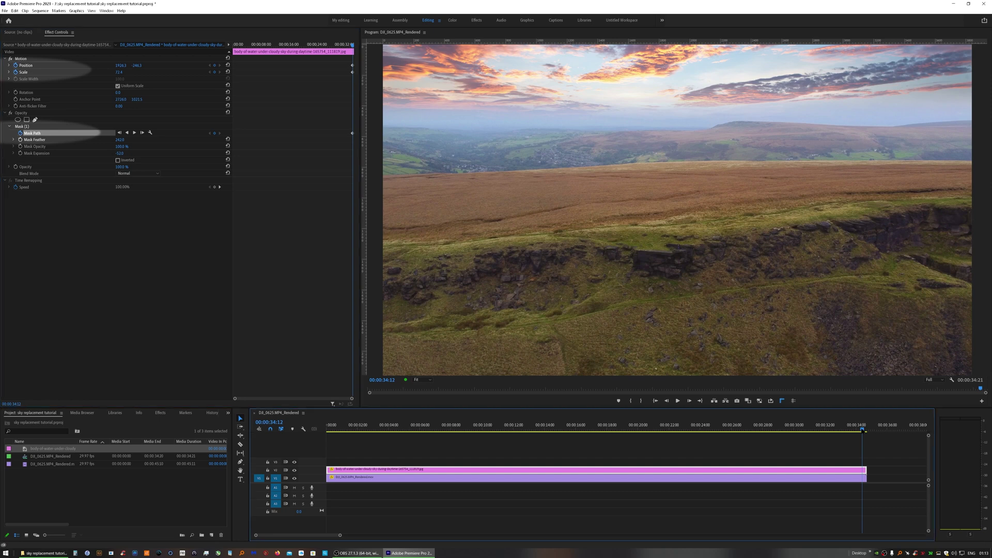
pyautogui.moveTo(865, 431)
pyautogui.mouseDown()
pyautogui.moveTo(612, 441)
pyautogui.moveTo(690, 431)
pyautogui.moveTo(666, 429)
pyautogui.moveTo(677, 429)
pyautogui.mouseUp()
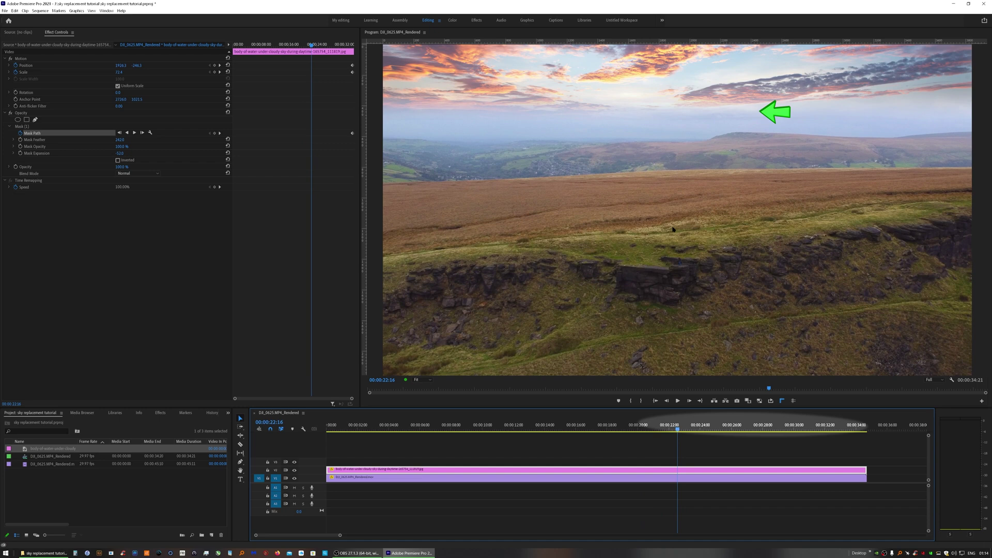
pyautogui.click(26, 65)
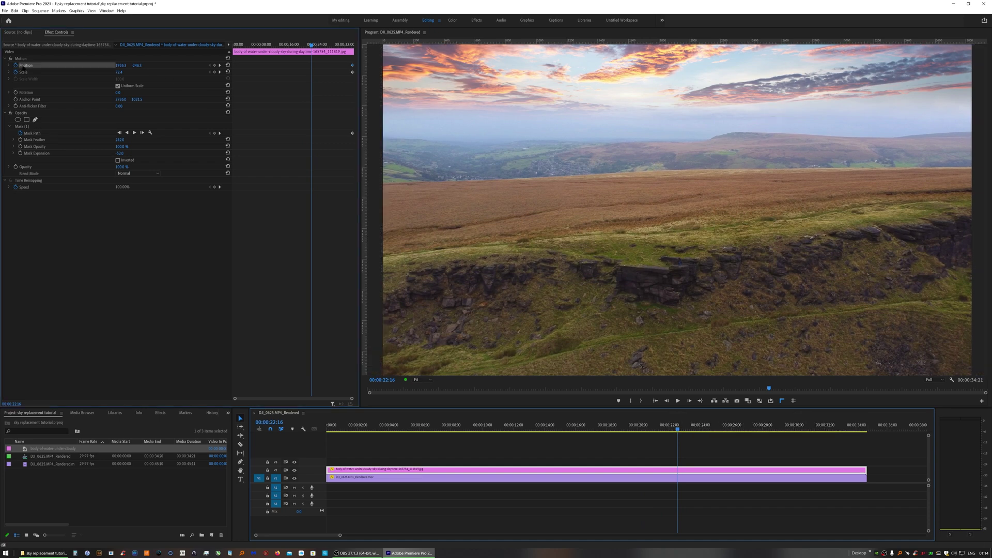
pyautogui.moveTo(699, 81); pyautogui.dragTo(698, 94)
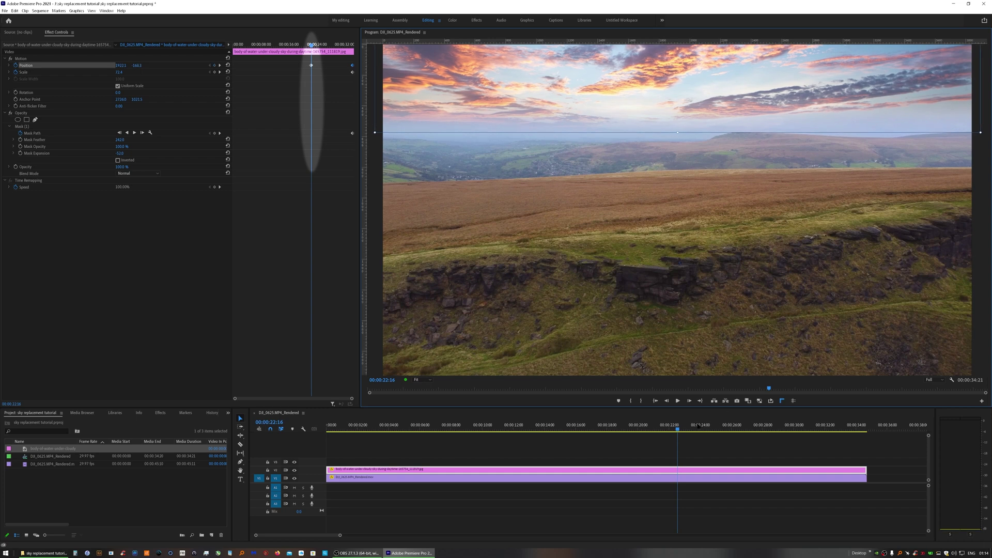
# - Realign the sky image with the horizon at 00:00:28:09 and at about 18 seconds, adding a Position keyframe at each point
pyautogui.moveTo(682, 432); pyautogui.dragTo(767, 457)
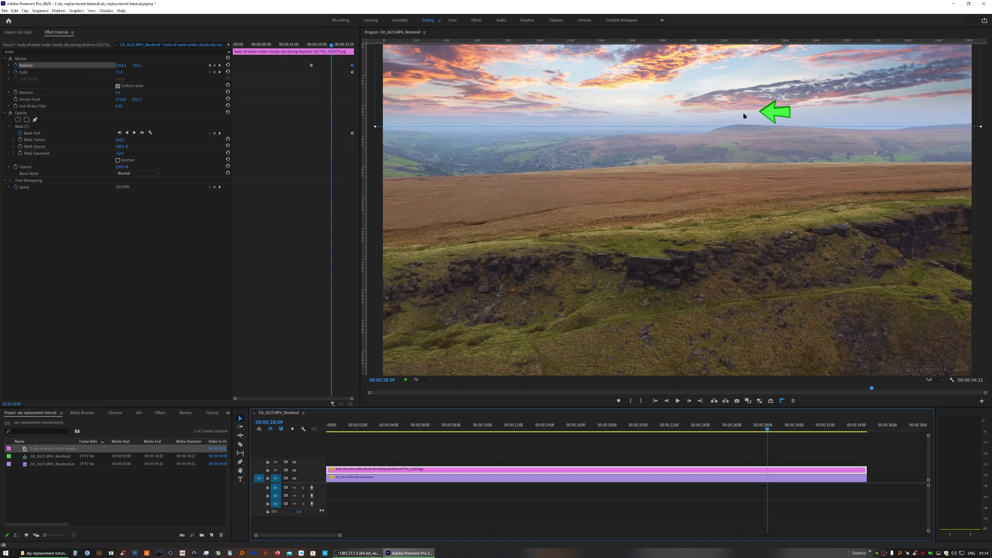
pyautogui.click(718, 453)
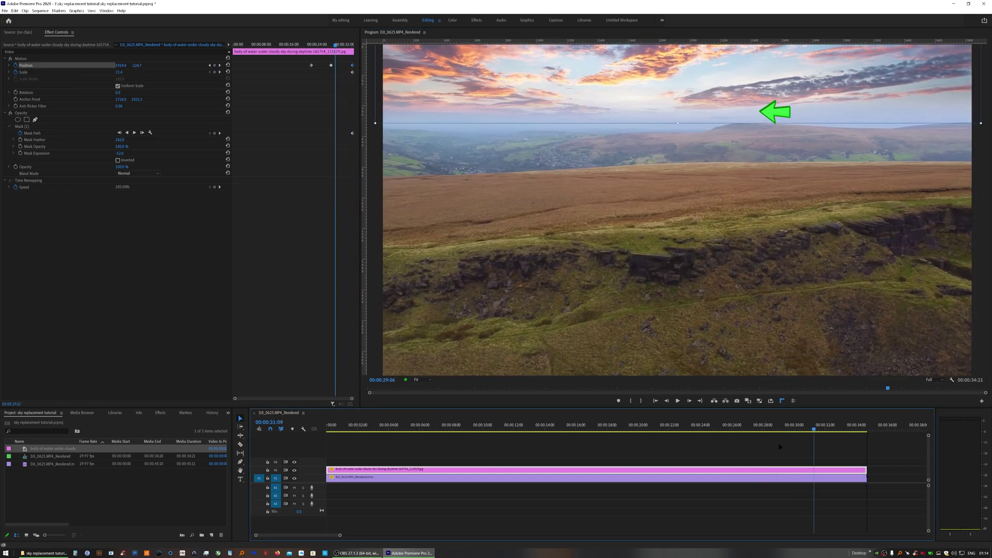
pyautogui.moveTo(718, 453); pyautogui.dragTo(609, 454)
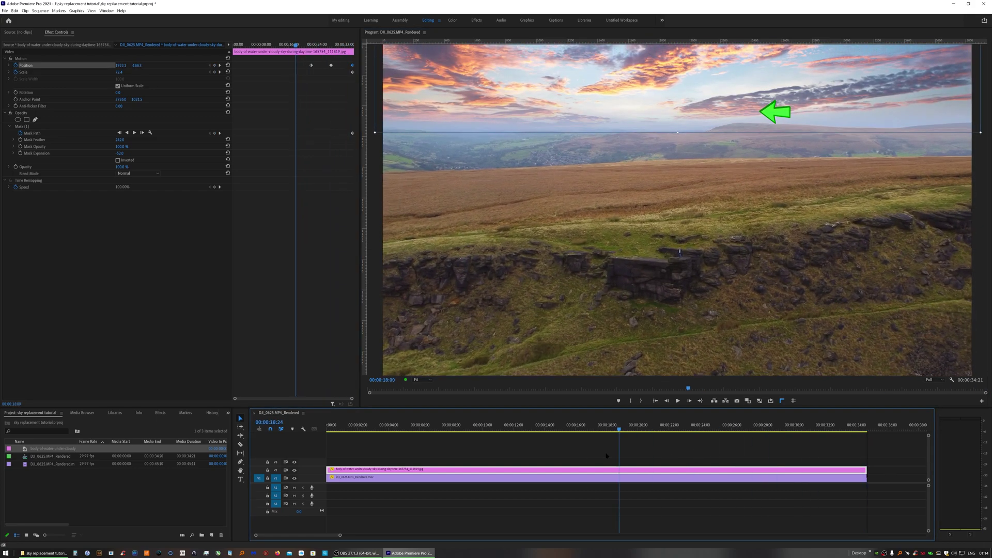
pyautogui.moveTo(709, 96); pyautogui.dragTo(709, 107)
# - Raise the sky image to follow the horizon with Position keyframes at 00:00:15:06, 00:00:11:23 and 00:00:06:24
pyautogui.moveTo(610, 447); pyautogui.dragTo(564, 449)
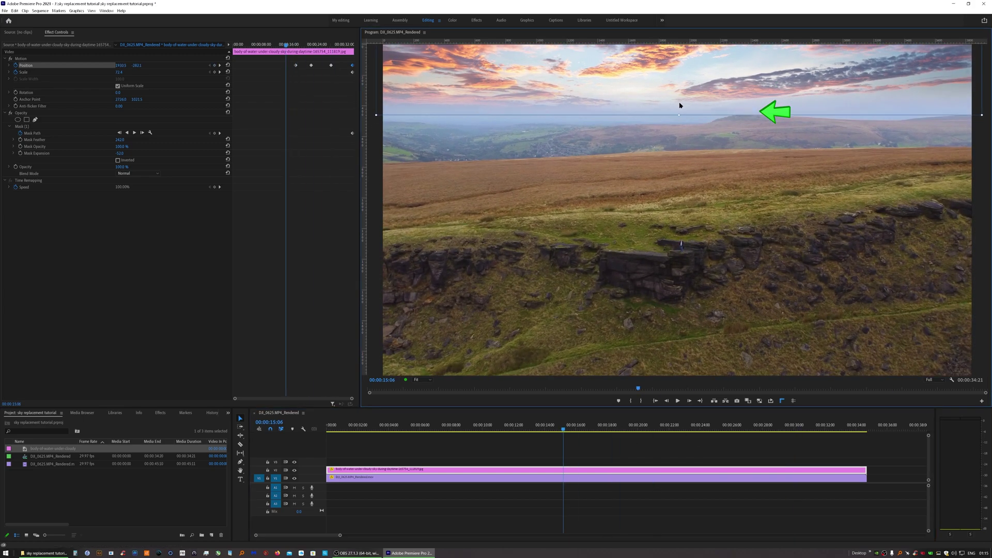
pyautogui.moveTo(680, 105); pyautogui.dragTo(681, 103)
pyautogui.scroll(10, 665, 98)
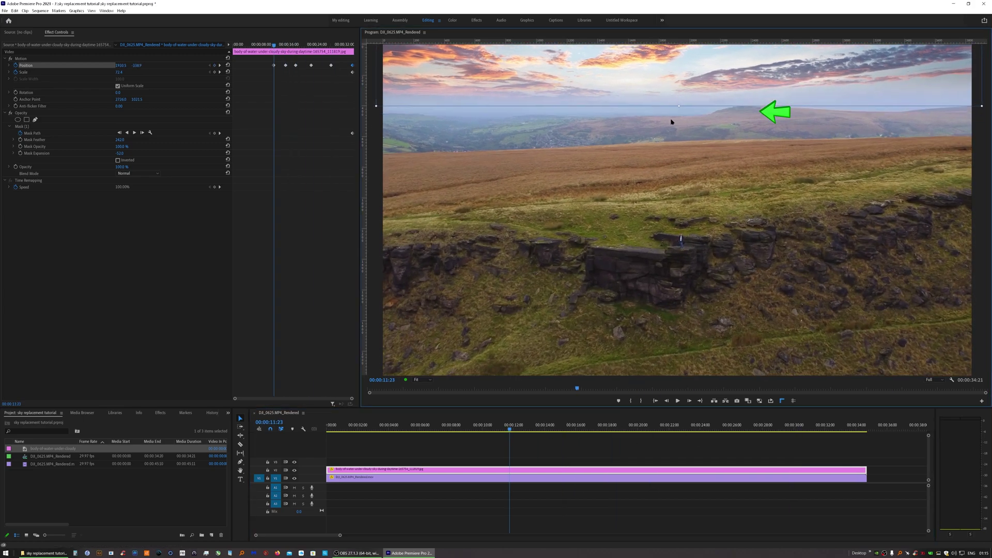
pyautogui.moveTo(510, 427); pyautogui.dragTo(432, 427)
pyautogui.moveTo(658, 92); pyautogui.dragTo(658, 79)
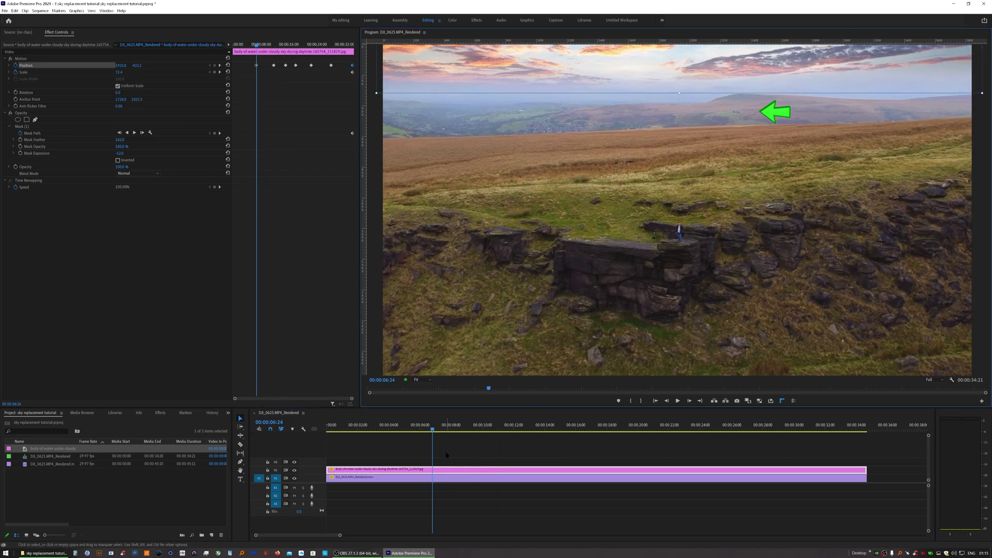
# - Raise the sky image to follow the horizon with Position keyframes at about 4 seconds and at the clip's start
pyautogui.moveTo(433, 427); pyautogui.dragTo(389, 426)
pyautogui.click(695, 78)
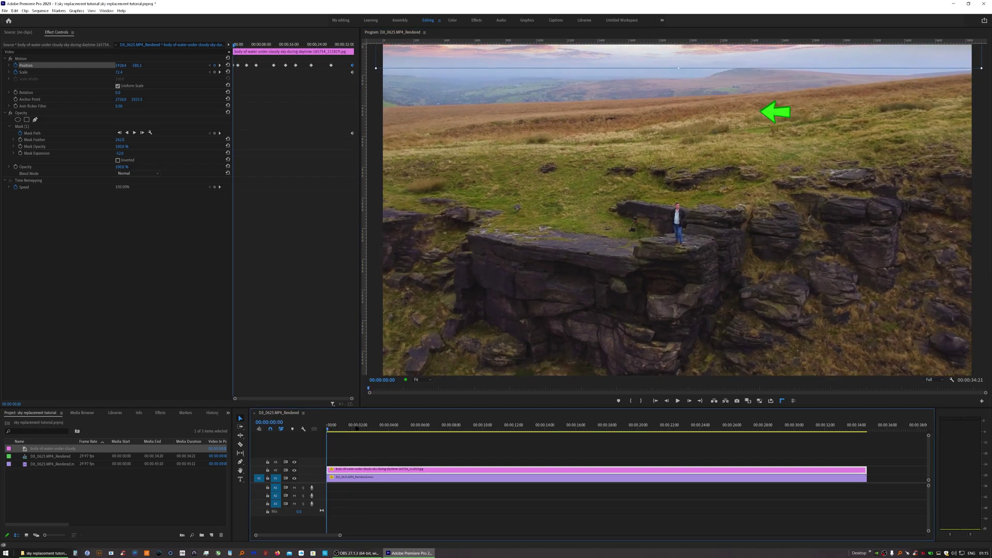
# - Play the sequence from the start to check how the sky image tracks the horizon
pyautogui.moveTo(351, 425); pyautogui.dragTo(555, 468)
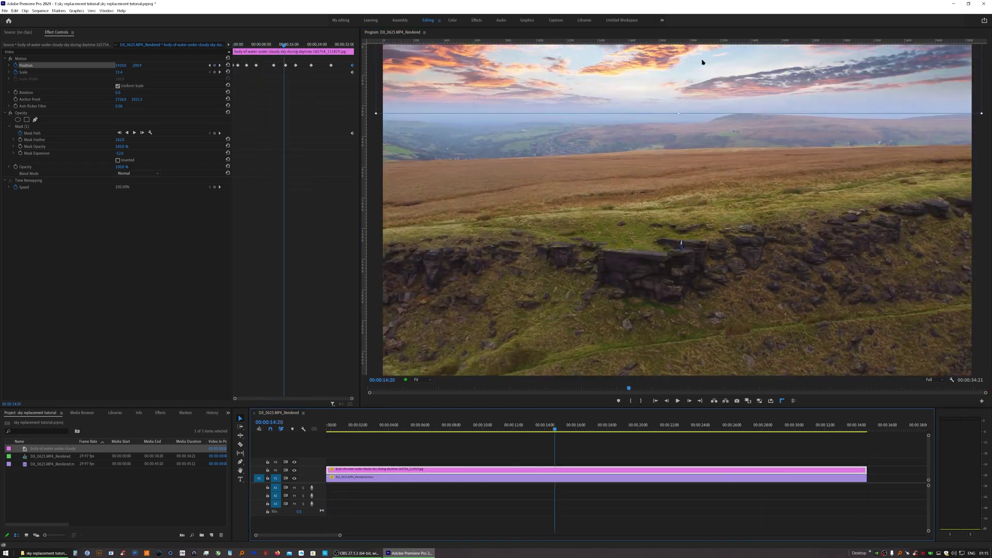
pyautogui.click(655, 401)
pyautogui.click(677, 401)
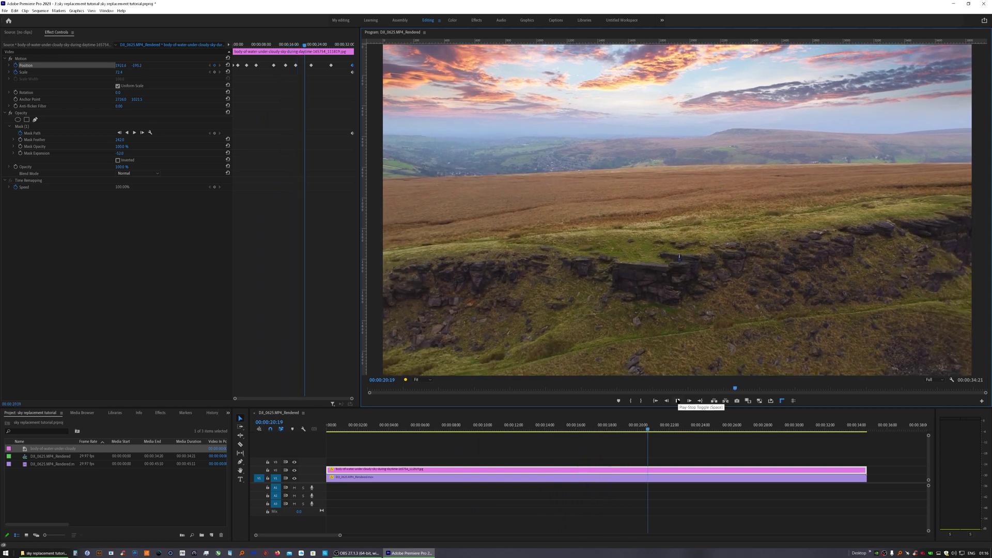
pyautogui.click(678, 401)
# - Add a Position keyframe at 00:00:23:03 by nudging the sky image onto the horizon, and compare it with the keyframe at 00:00:22:16
pyautogui.moveTo(693, 425)
pyautogui.mouseDown()
pyautogui.moveTo(661, 423)
pyautogui.moveTo(682, 421)
pyautogui.moveTo(671, 425)
pyautogui.moveTo(686, 430)
pyautogui.mouseUp()
pyautogui.moveTo(731, 119); pyautogui.dragTo(733, 118)
pyautogui.click(687, 431)
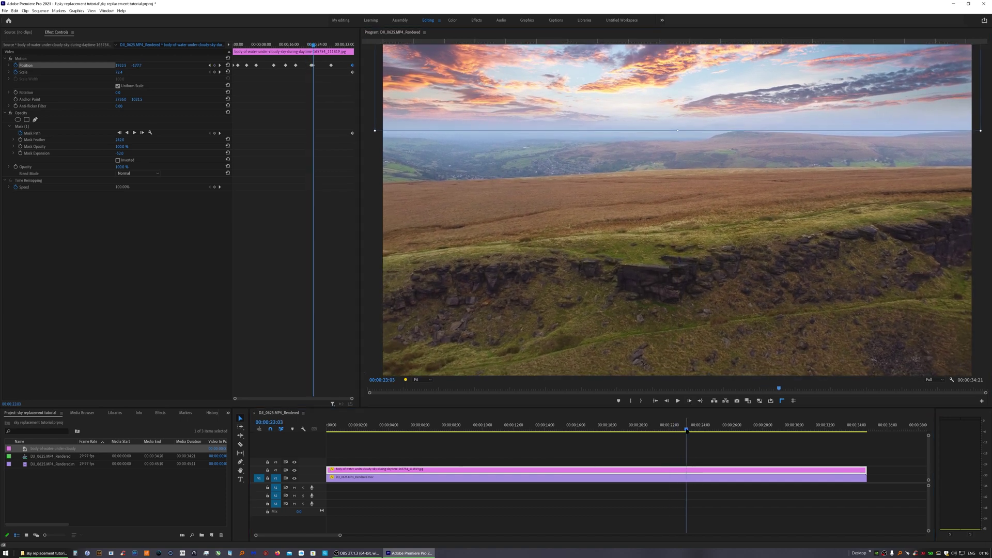
pyautogui.moveTo(687, 430); pyautogui.dragTo(679, 430)
pyautogui.click(220, 65)
pyautogui.click(209, 65)
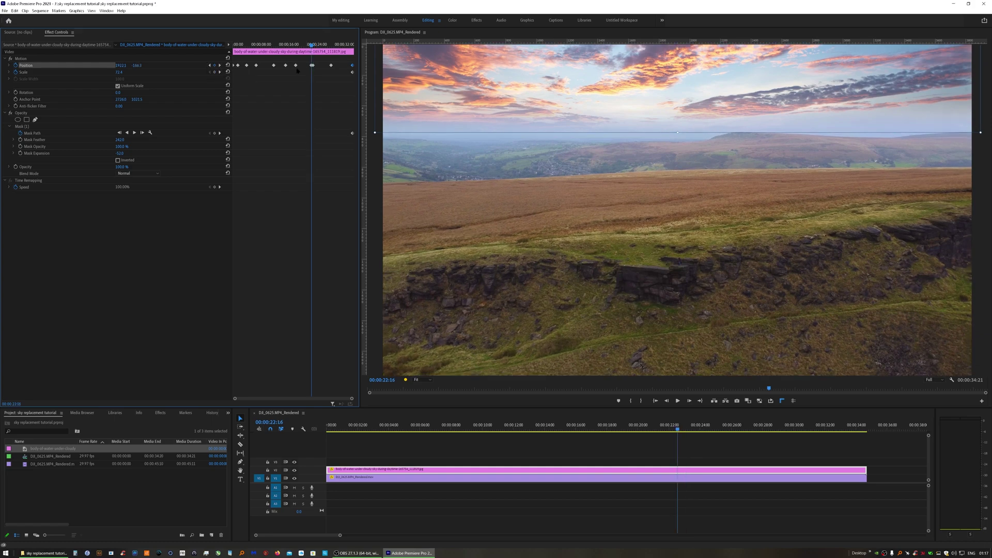
# - Try to smooth the sky image's movement with another Position keyframe at 00:00:22:21, and play back that section
pyautogui.click(620, 105)
pyautogui.moveTo(672, 429)
pyautogui.mouseDown()
pyautogui.moveTo(646, 429)
pyautogui.moveTo(675, 425)
pyautogui.mouseUp()
pyautogui.click(209, 65)
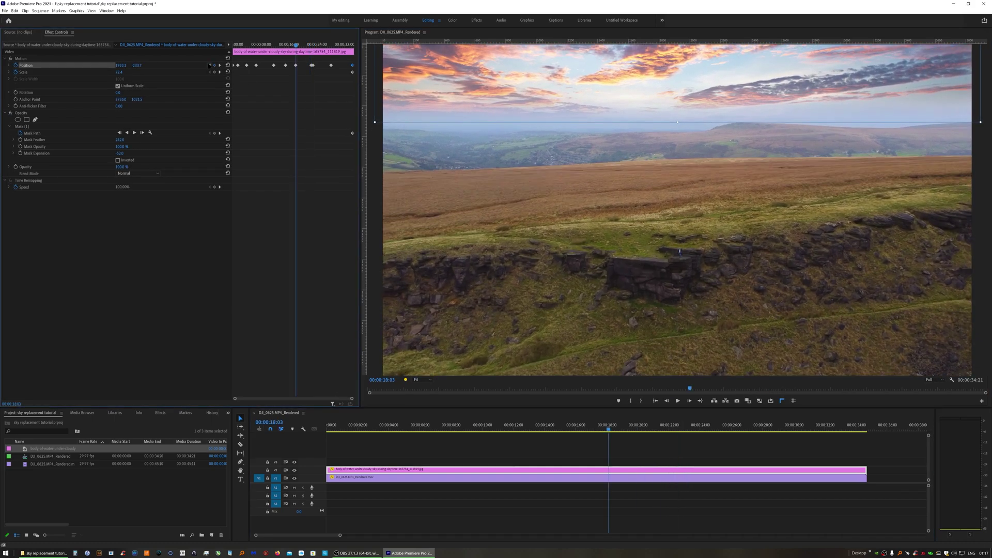
pyautogui.click(219, 66)
pyautogui.click(220, 66)
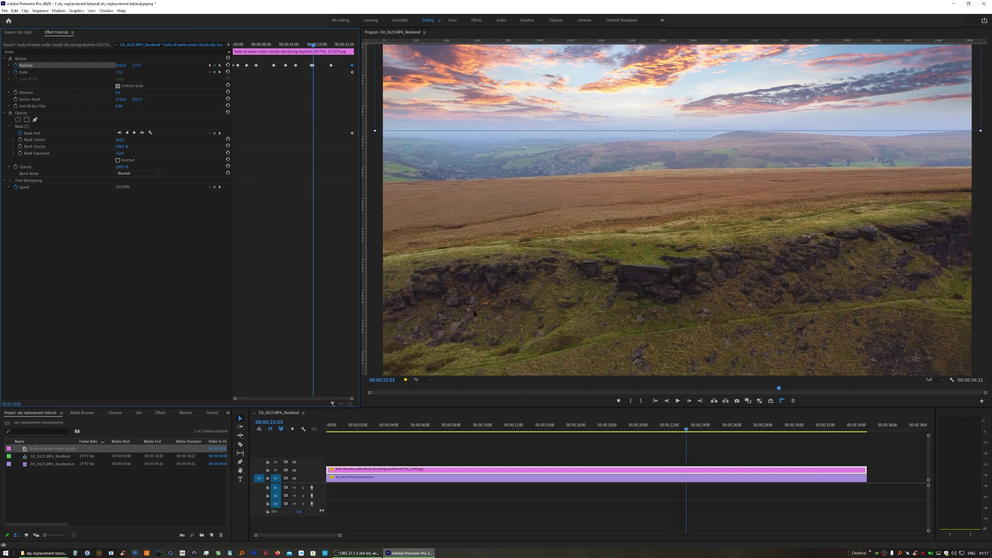
pyautogui.click(666, 401)
pyautogui.click(688, 401)
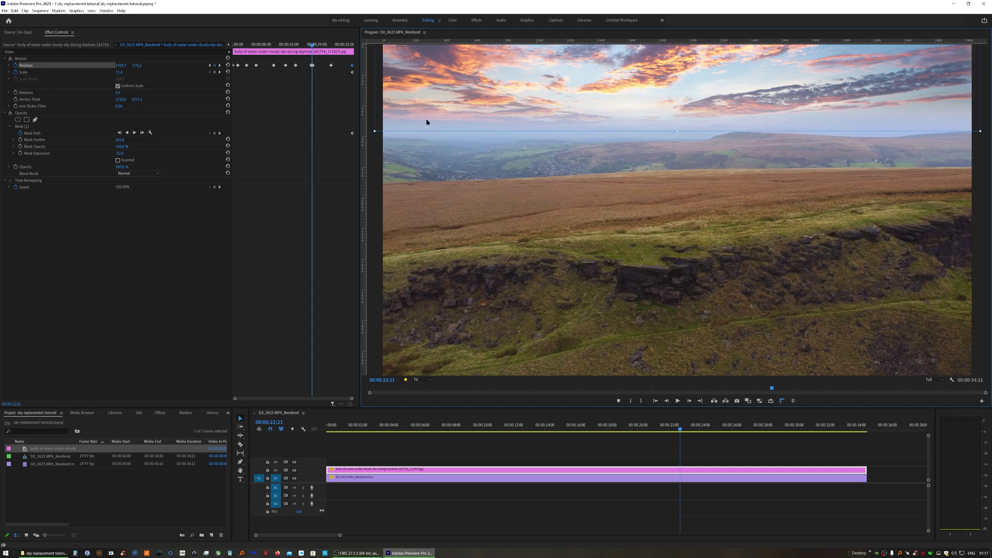
pyautogui.click(678, 400)
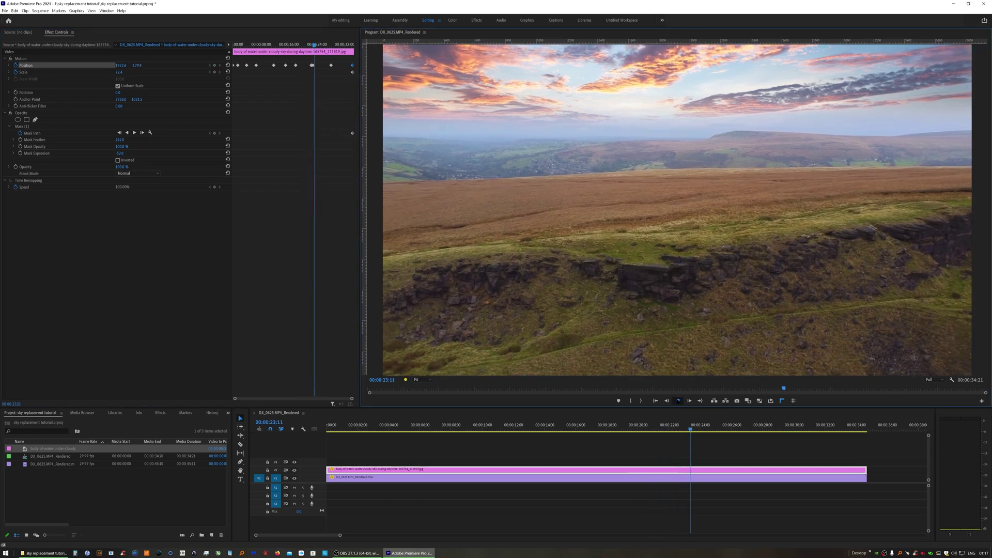
pyautogui.click(677, 401)
# - Replace the cluster of Position keyframes between 00:00:22:16 and 00:00:23:03 with a single one at 00:00:22:09, lowering the sky image to the horizon
pyautogui.moveTo(309, 62)
pyautogui.mouseDown()
pyautogui.moveTo(315, 69)
pyautogui.moveTo(297, 46)
pyautogui.moveTo(326, 47)
pyautogui.moveTo(310, 48)
pyautogui.mouseUp()
pyautogui.press('Delete')
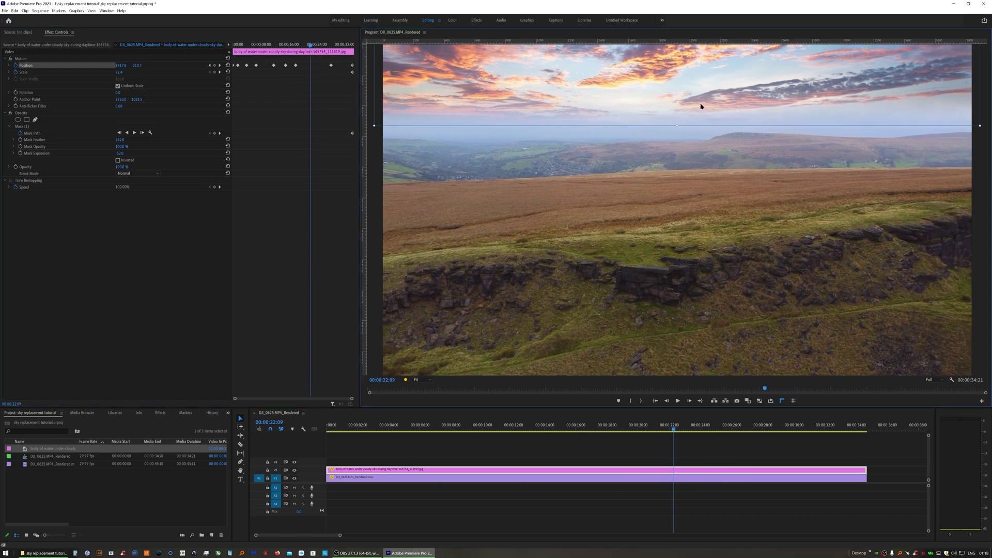
pyautogui.moveTo(701, 106); pyautogui.dragTo(701, 112)
# - Play the sequence through to its end to check the sky image's alignment with the horizon
pyautogui.moveTo(311, 47); pyautogui.dragTo(357, 48)
pyautogui.click(646, 425)
pyautogui.click(678, 400)
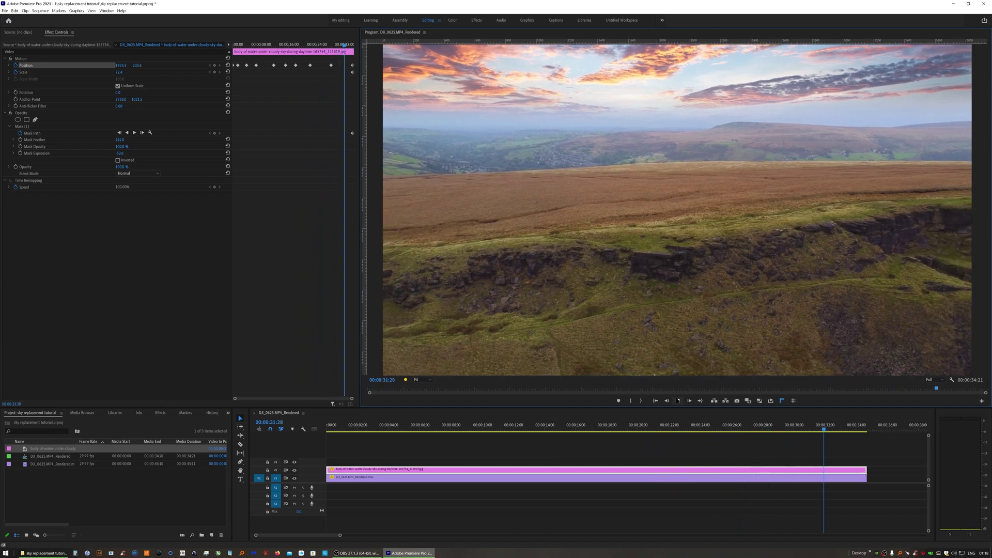
pyautogui.click(678, 401)
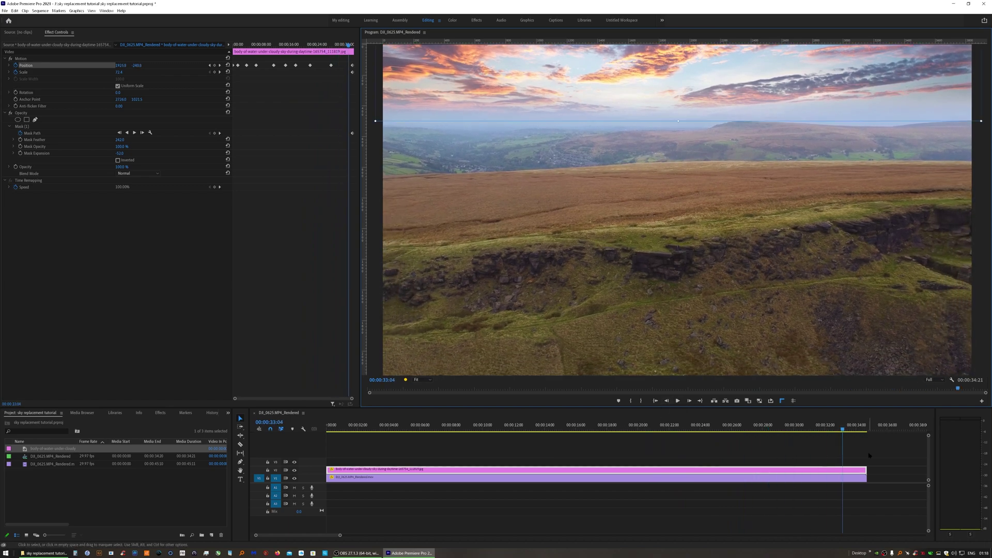
# - Try to extend the sky image clip slightly beyond the end of the drone clip, and undo the extension
pyautogui.moveTo(867, 469); pyautogui.dragTo(874, 470)
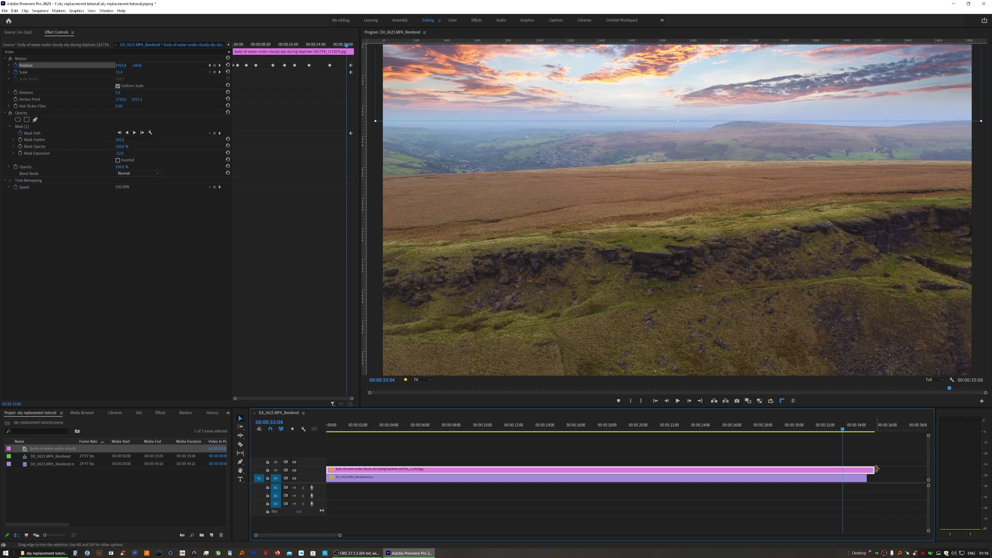
pyautogui.hotkey('ctrl', 'z')
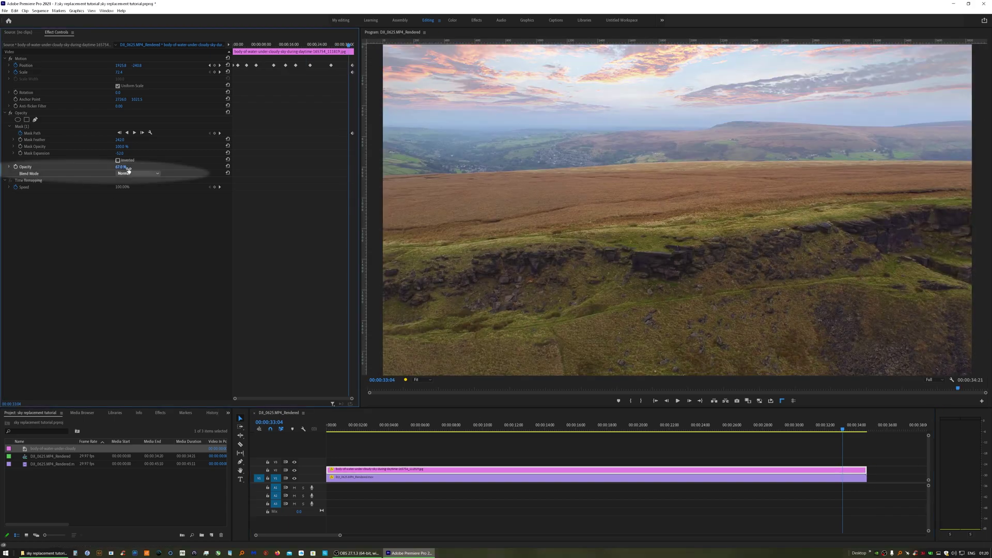
# - Try the Screen blend mode on the sky image at reduced opacity, and restore the Normal blend mode
pyautogui.moveTo(121, 167); pyautogui.dragTo(128, 167)
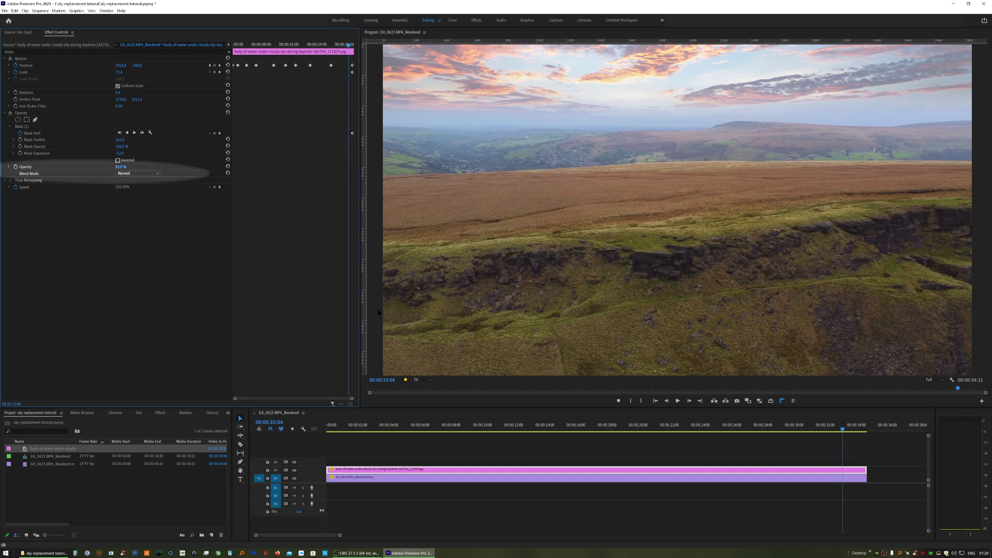
pyautogui.click(142, 174)
pyautogui.click(140, 240)
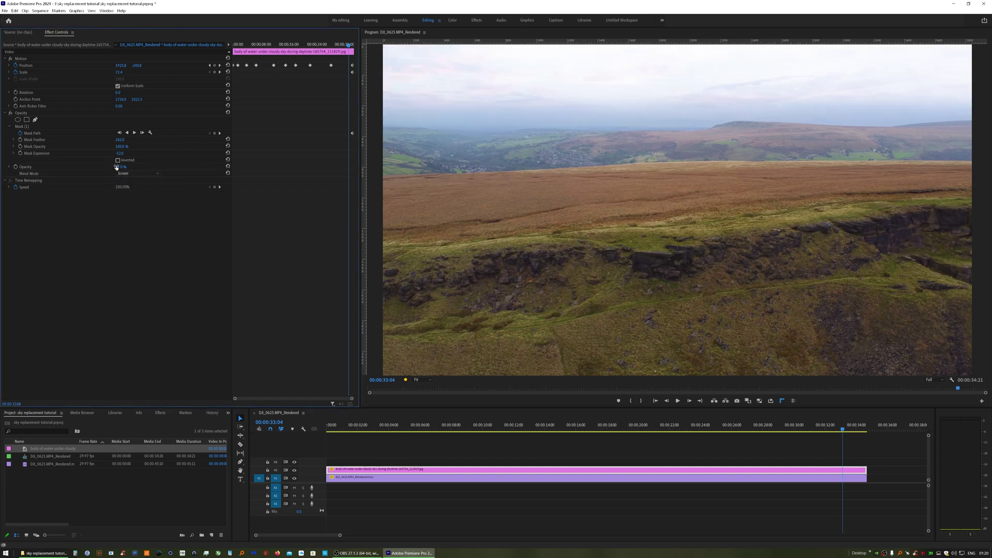
pyautogui.moveTo(117, 167); pyautogui.dragTo(99, 167)
pyautogui.click(148, 176)
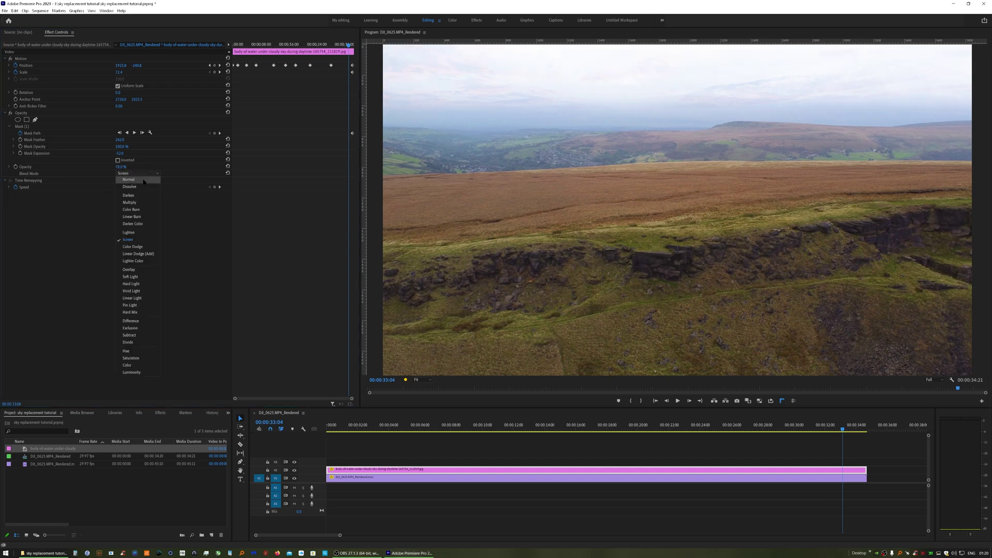
pyautogui.click(144, 180)
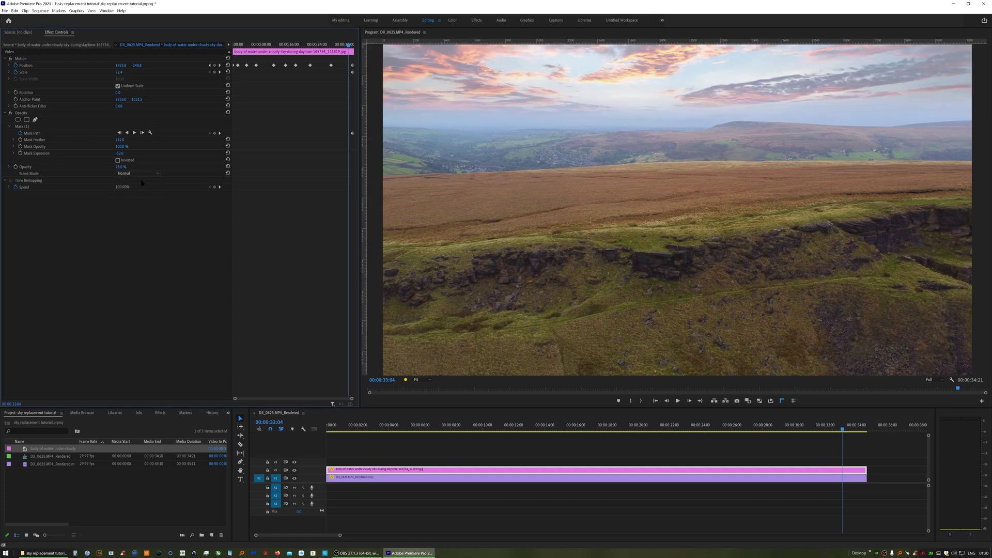
# - Set the sky image's opacity to about 90% and open the effects library with the sky clip selected
pyautogui.moveTo(119, 168)
pyautogui.mouseDown()
pyautogui.moveTo(106, 168)
pyautogui.moveTo(137, 168)
pyautogui.moveTo(127, 168)
pyautogui.mouseUp()
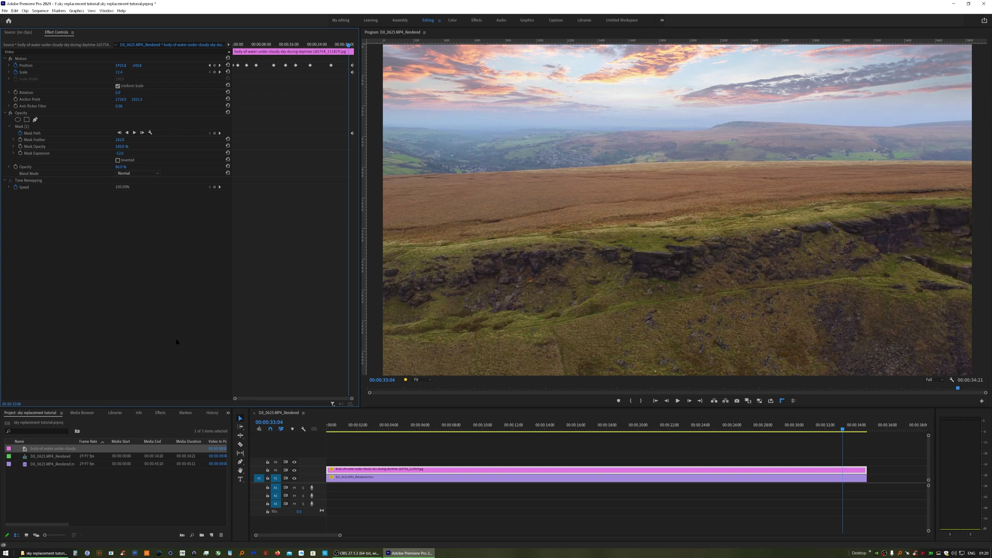
pyautogui.click(492, 471)
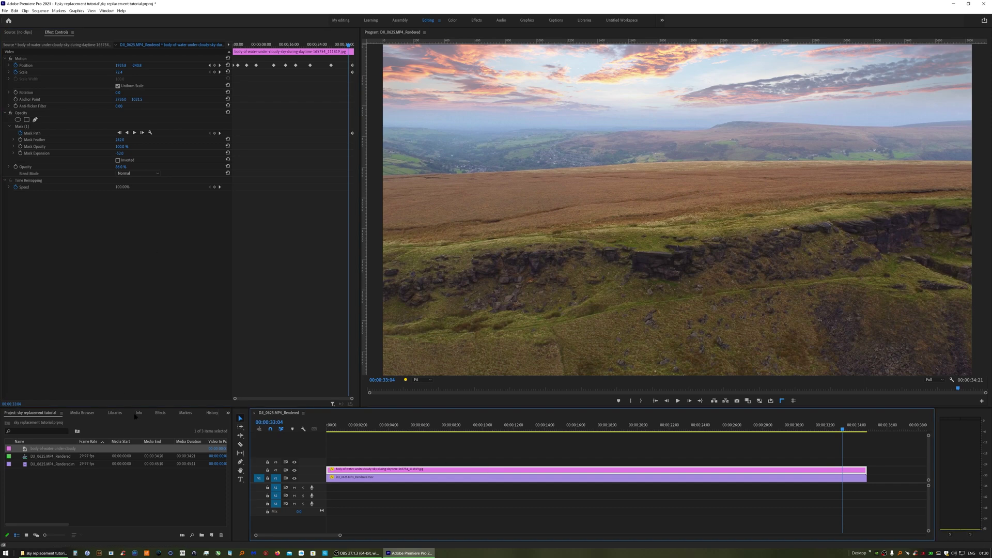
pyautogui.click(158, 414)
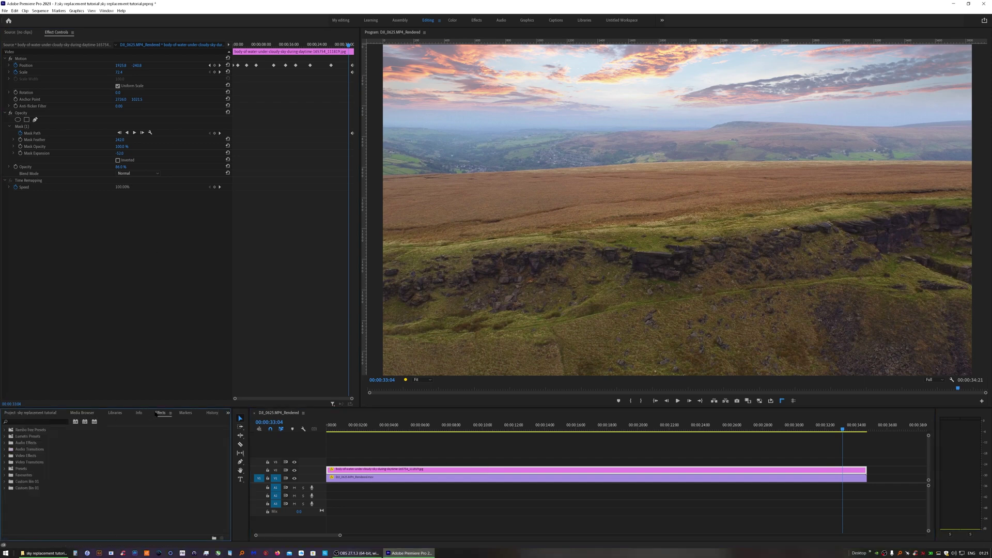